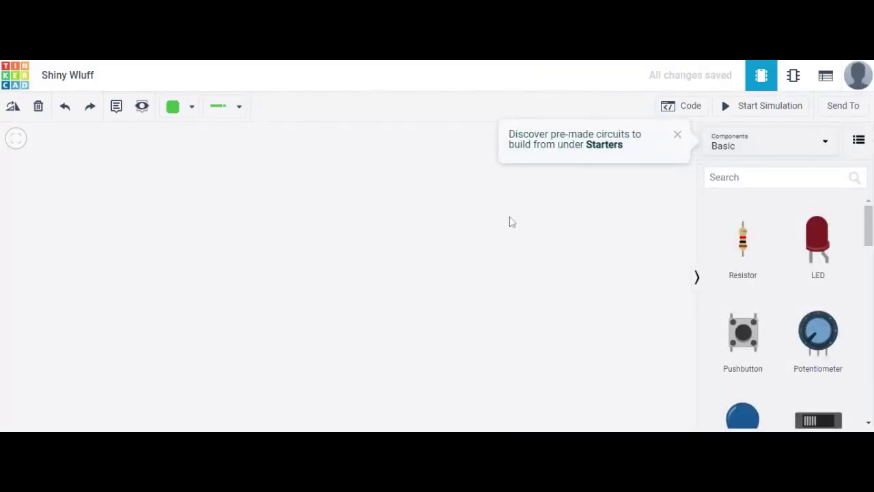
Step: Dismiss the Starters tip by clicking into the components Search box
left_click(786, 177)
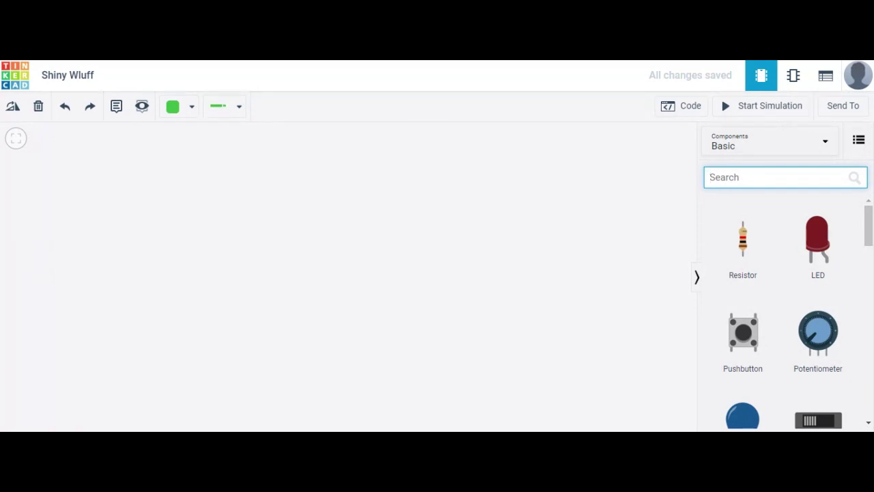
Step: Search 'Bre', place a Breadboard Small at the canvas centre, then search 'supp'
type("Bre")
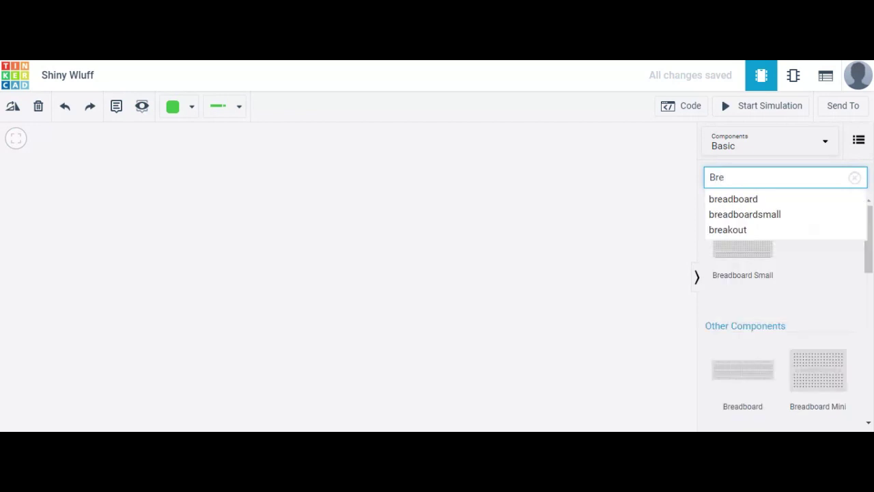
left_click(771, 198)
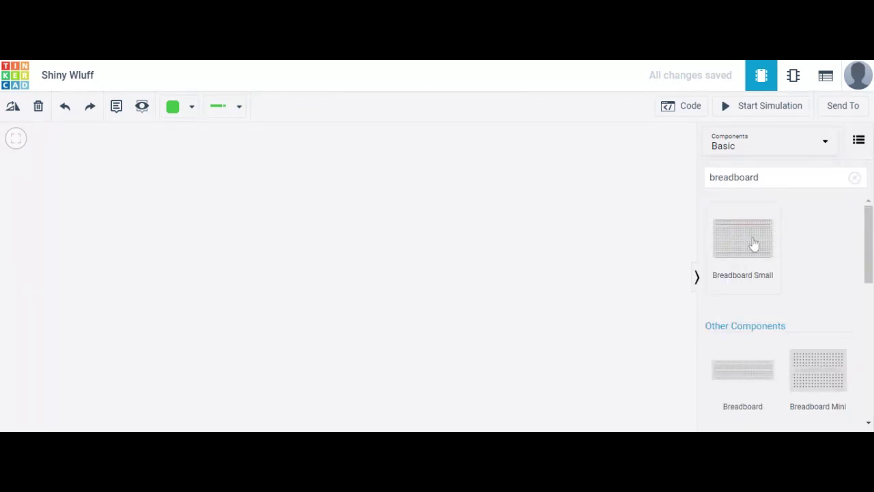
left_click_drag(754, 242, 385, 273)
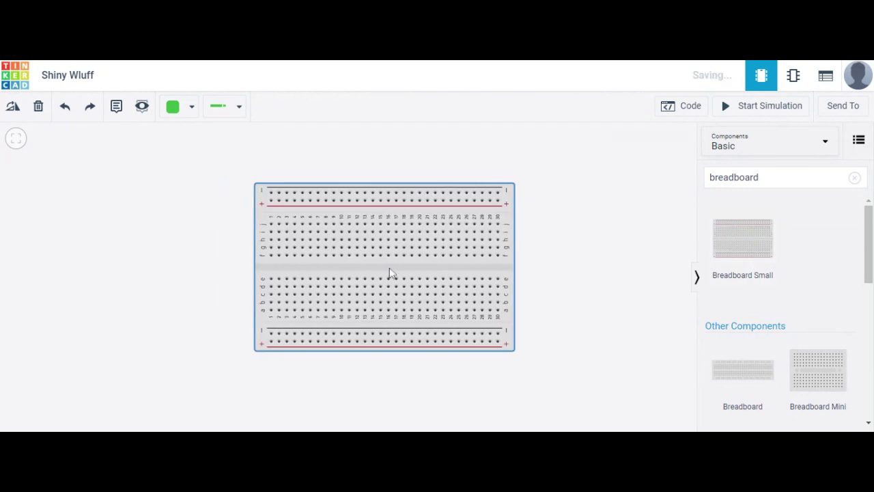
left_click(855, 179)
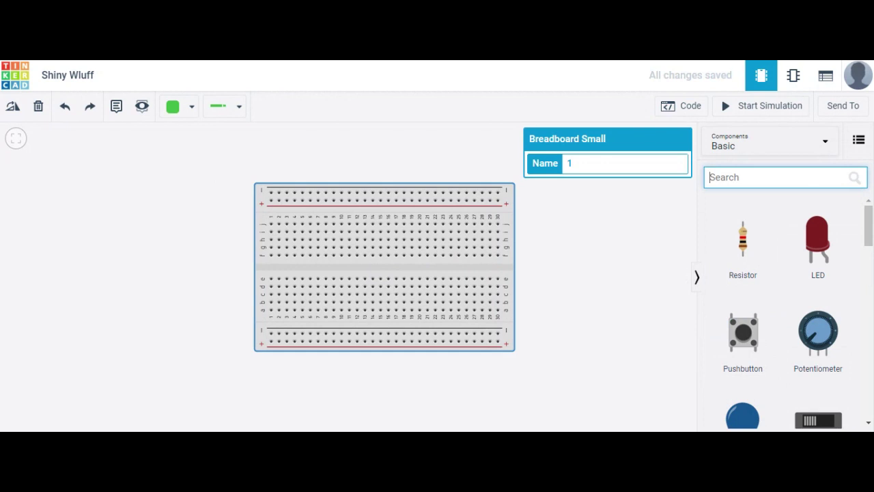
type("supp")
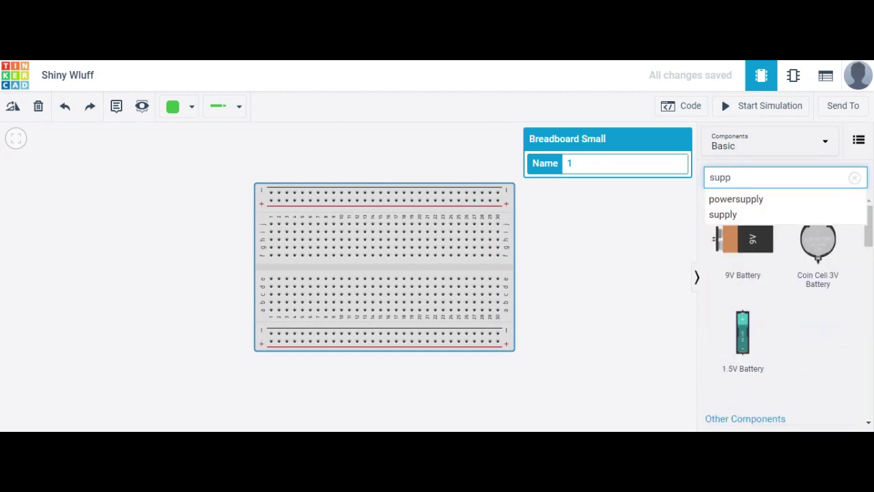
Step: Place a Power Supply (5 V, 5 A) left of the breadboard and start a wire at its negative terminal
left_click(757, 215)
left_click_drag(869, 219, 868, 271)
left_click_drag(733, 285, 128, 289)
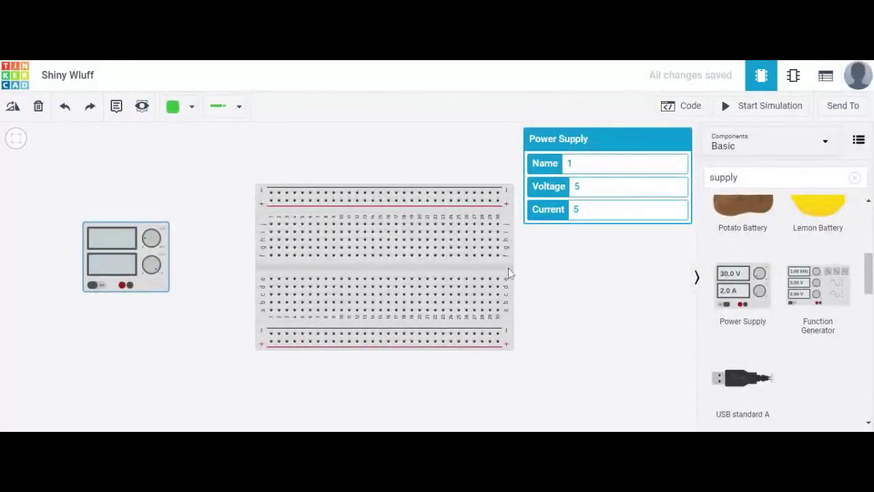
left_click(562, 365)
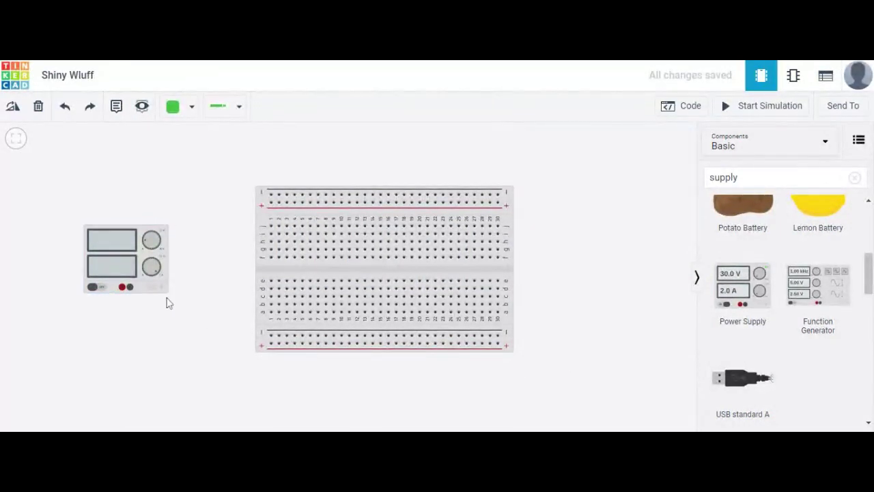
left_click(130, 288)
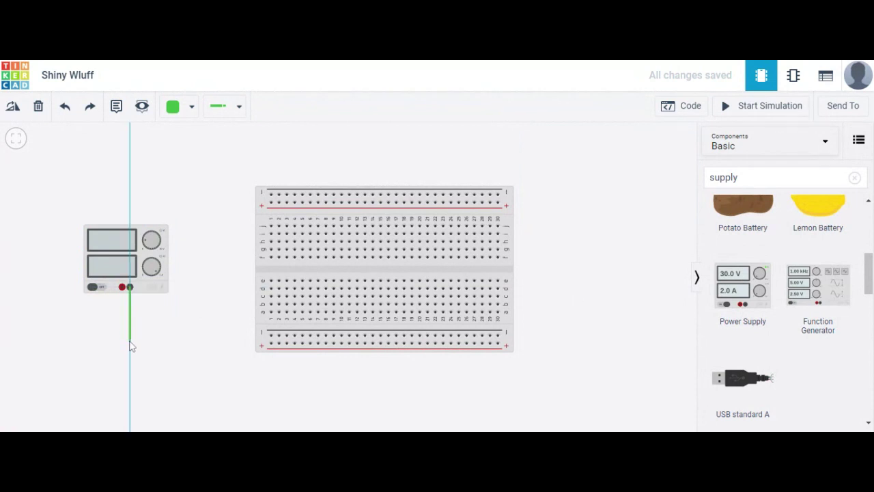
Step: Route the negative wire down to the bottom negative rail and colour it black
left_click(131, 340)
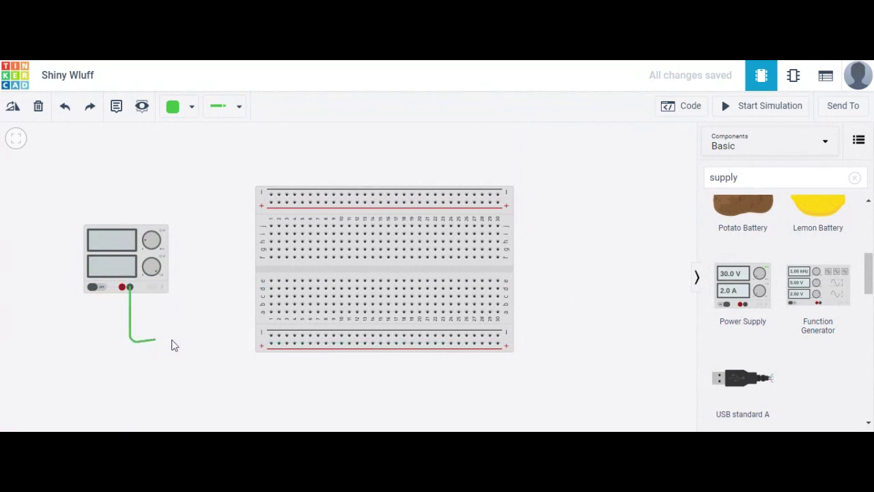
left_click(270, 336)
left_click_drag(131, 341, 130, 336)
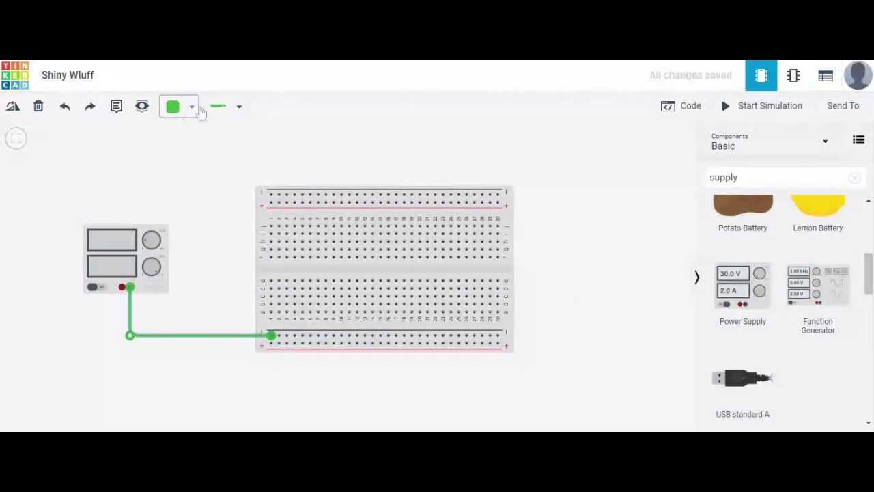
left_click(194, 112)
left_click(199, 147)
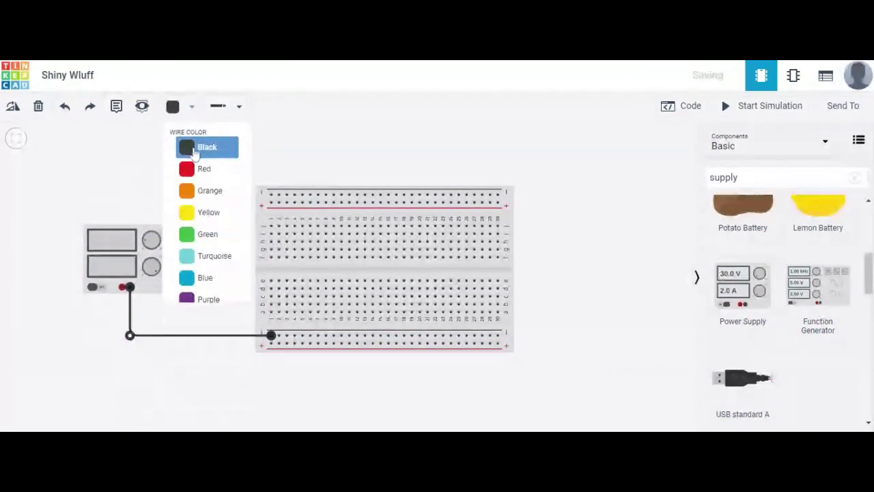
Step: Set the wire colour to red for the next wires
left_click(158, 201)
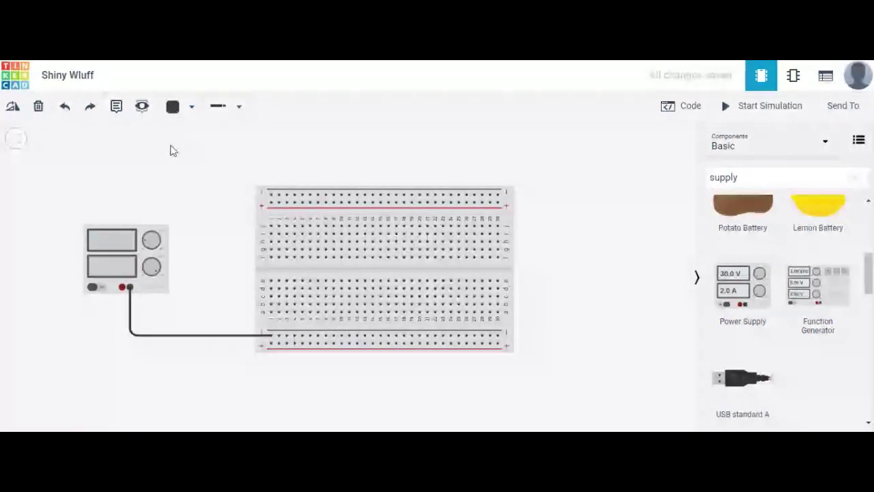
left_click(189, 112)
left_click(183, 174)
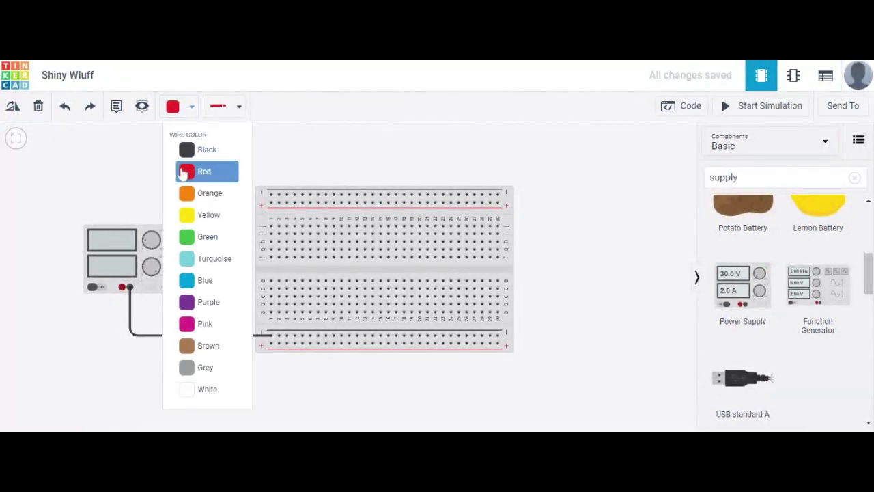
Step: Run a red wire from the supply's positive terminal around its left side to the top positive rail
left_click(125, 290)
left_click(123, 301)
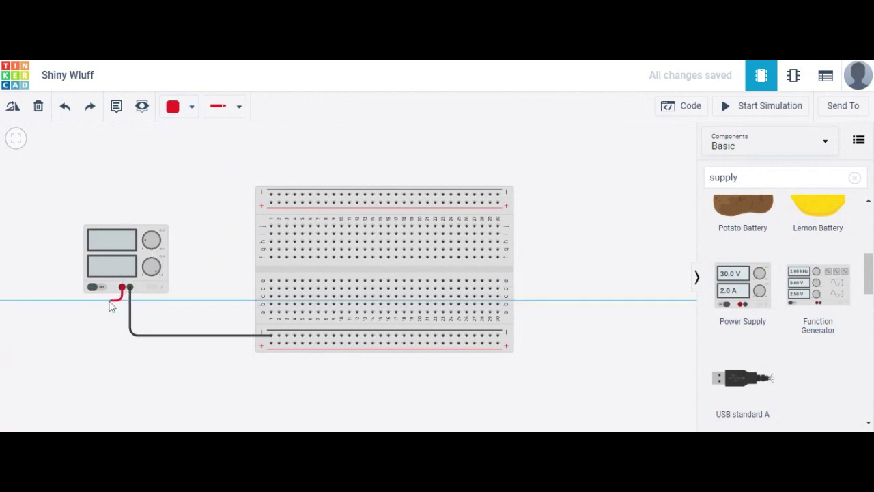
left_click(71, 304)
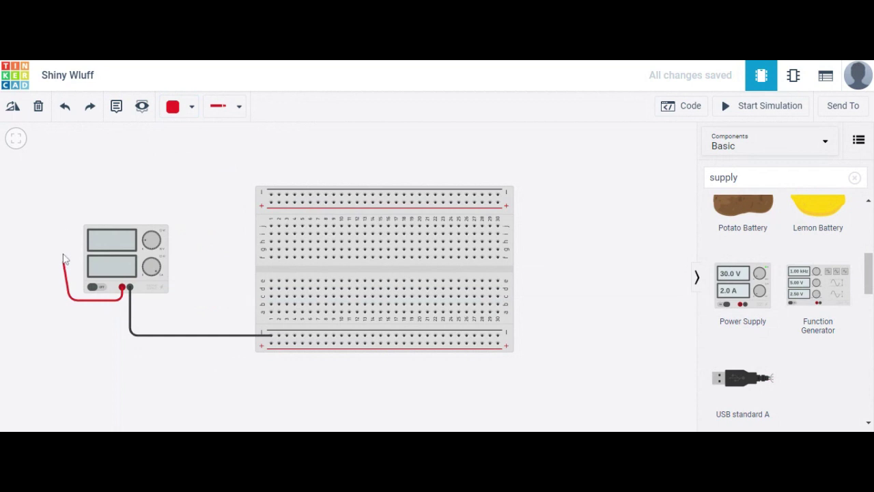
left_click(73, 198)
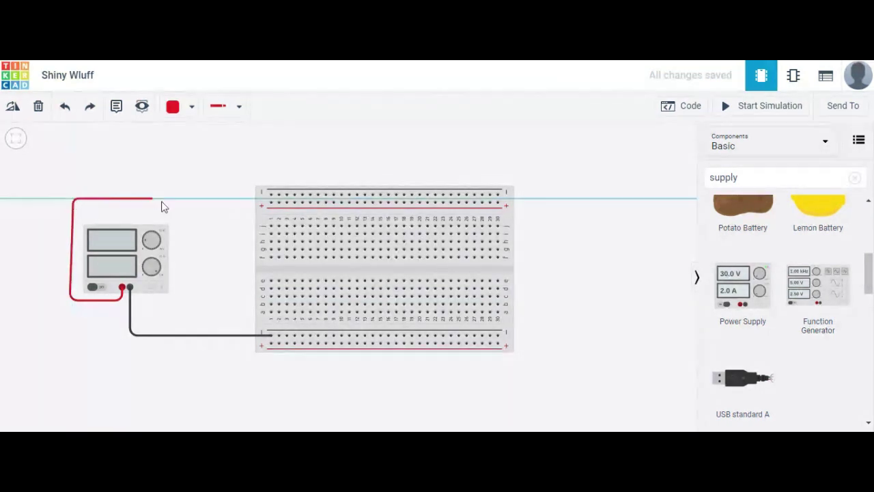
left_click(271, 203)
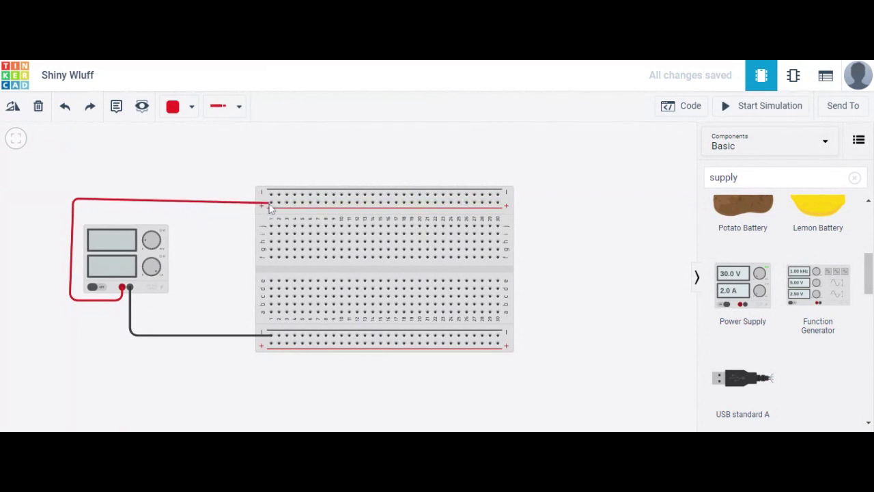
left_click(270, 202)
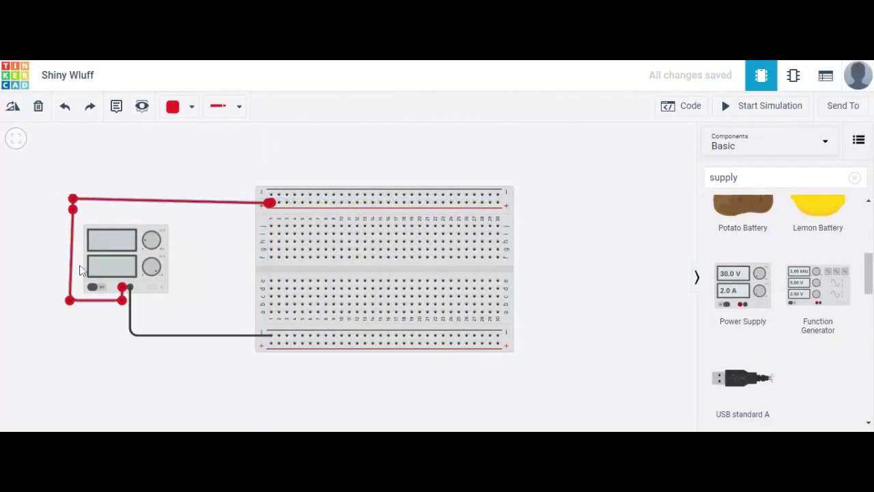
left_click_drag(69, 299, 68, 304)
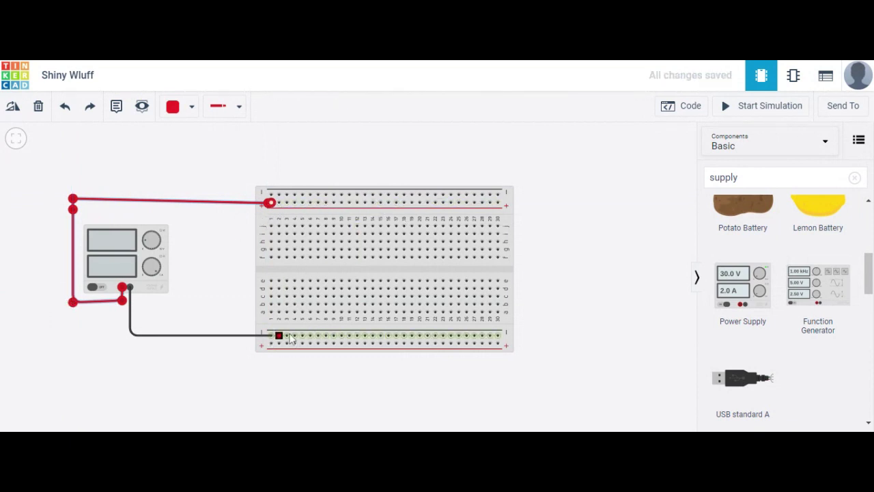
Step: Check the power supply's settings, then clear the 'supply' search
left_click(569, 142)
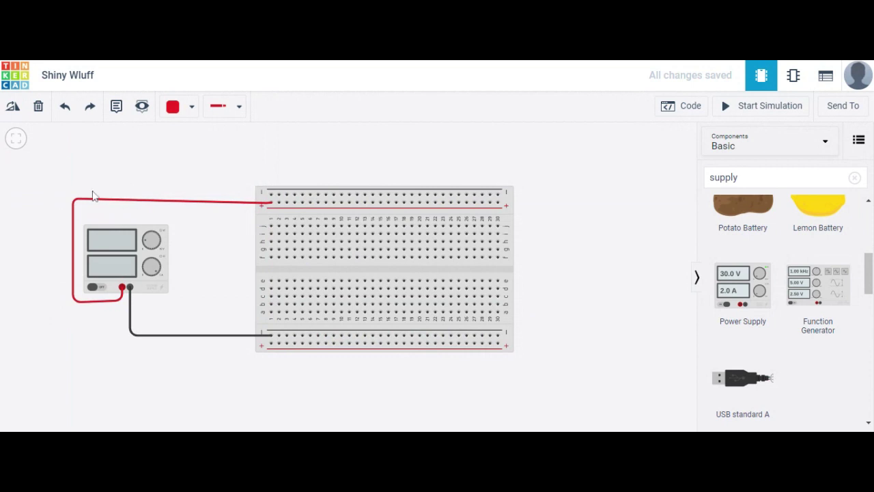
left_click(102, 248)
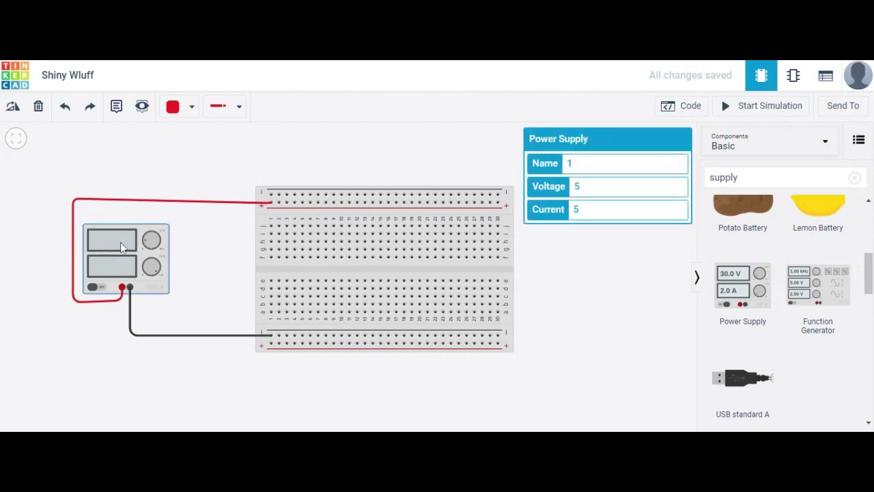
left_click(587, 284)
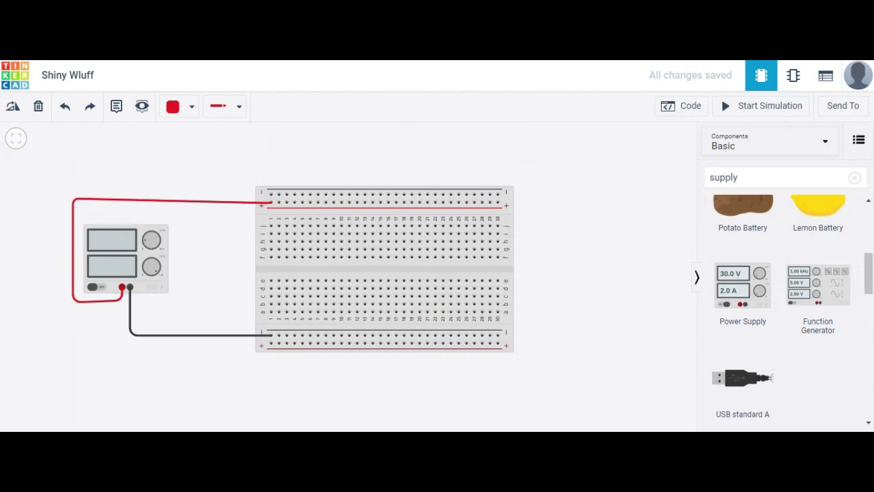
left_click(855, 178)
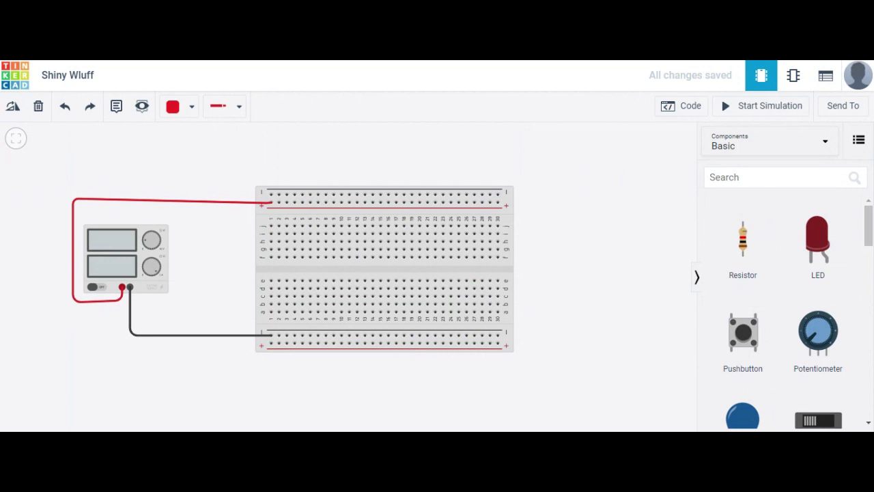
Step: Search '7400', seat the 74HC00 chip across the centre gap, then drop an LED on the upper rows
left_click(752, 177)
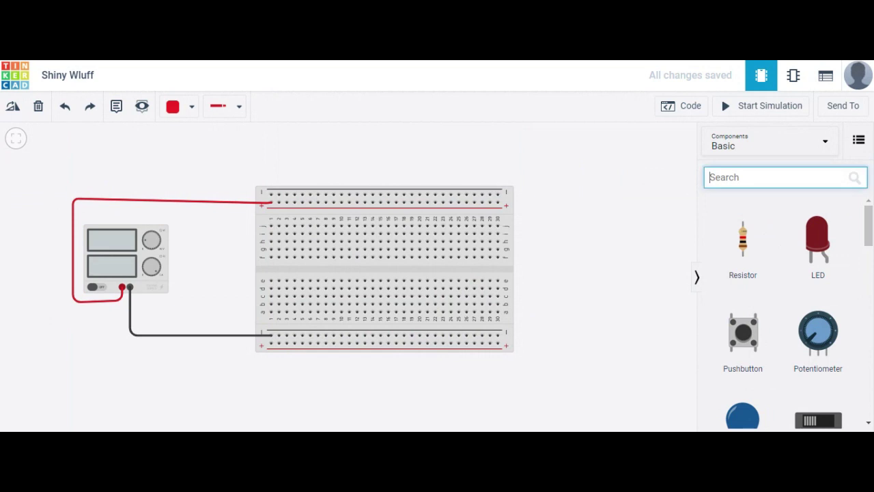
type("7400")
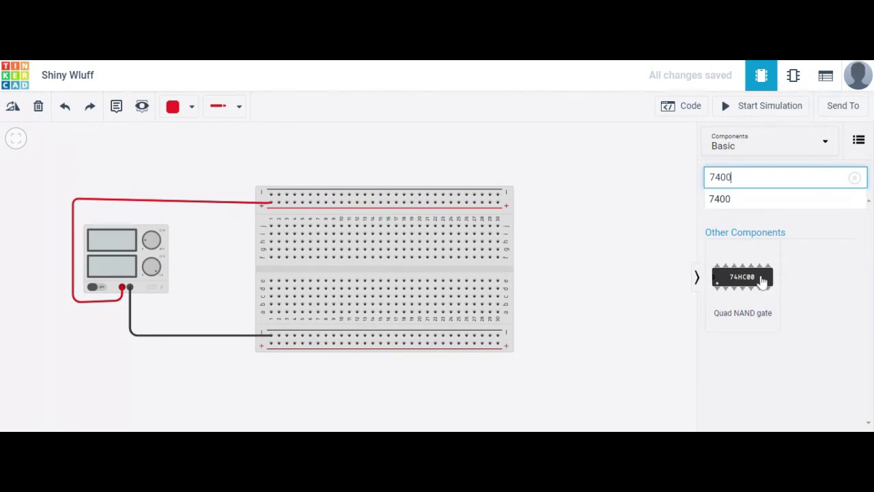
left_click_drag(758, 281, 481, 274)
left_click_drag(415, 277, 396, 275)
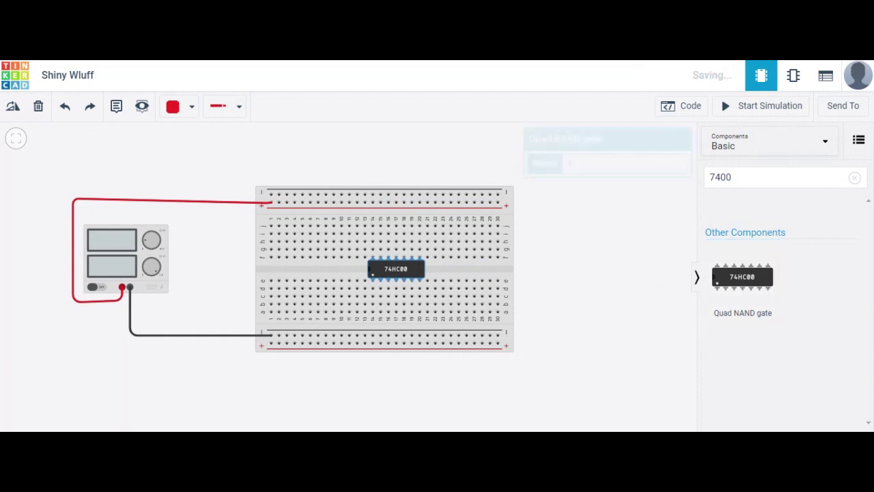
left_click(855, 176)
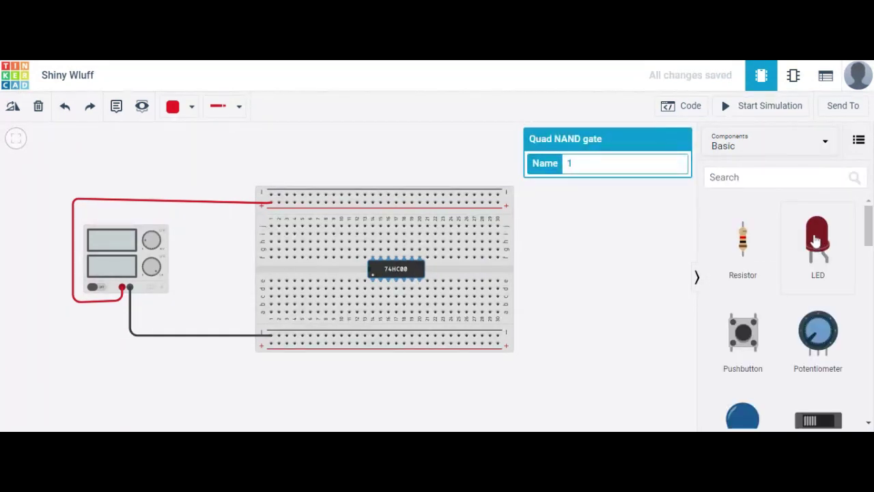
left_click_drag(818, 239, 459, 236)
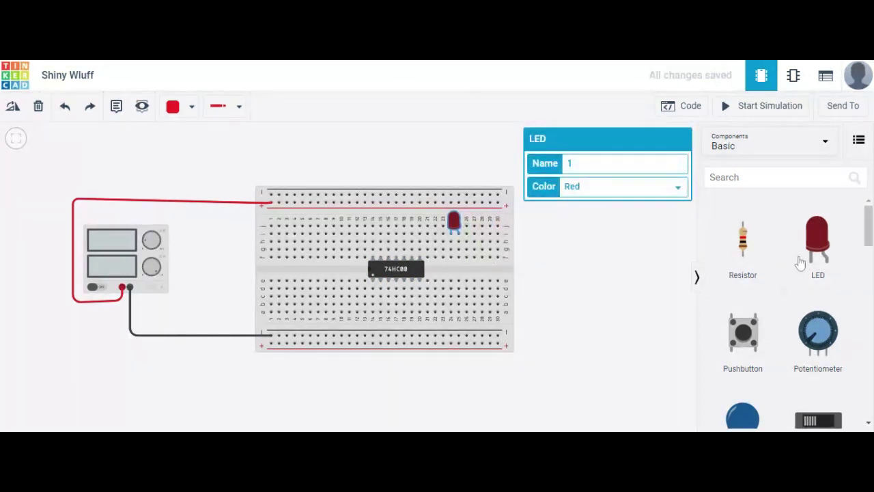
Step: Set the LED on the upper rows and add a resistor rotated to horizontal
left_click(673, 246)
left_click_drag(673, 246, 620, 242)
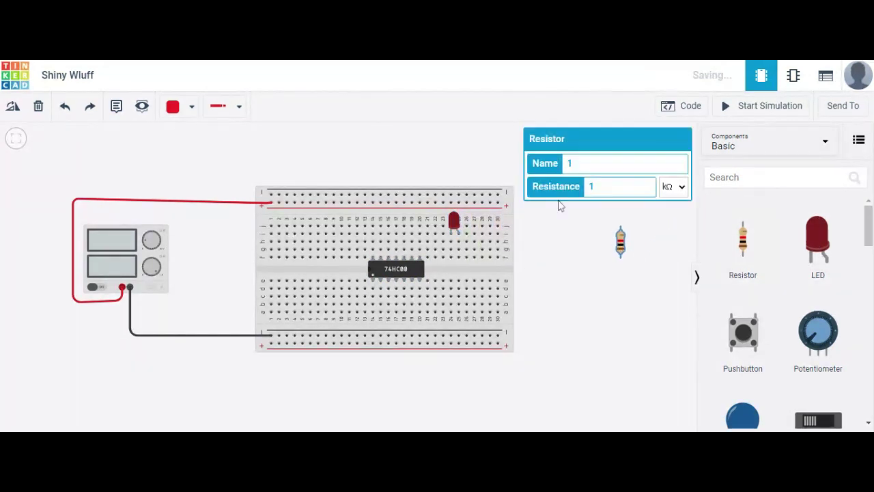
left_click(14, 107)
left_click(13, 108)
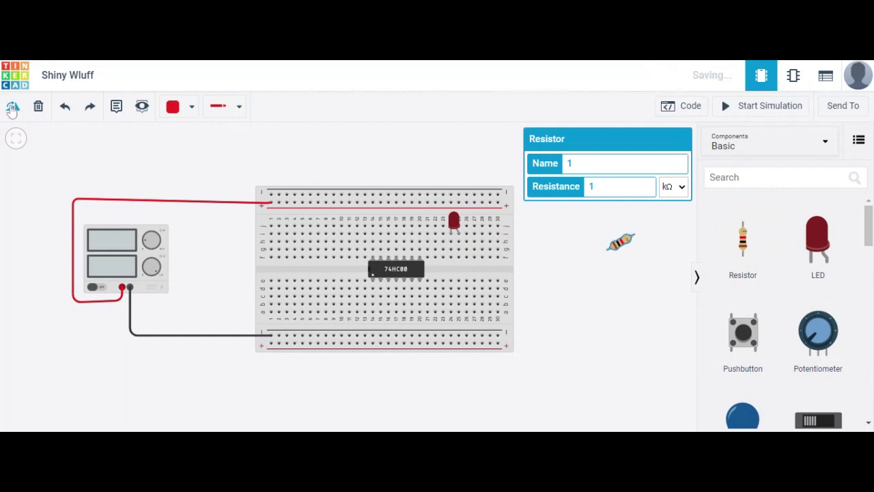
left_click(14, 108)
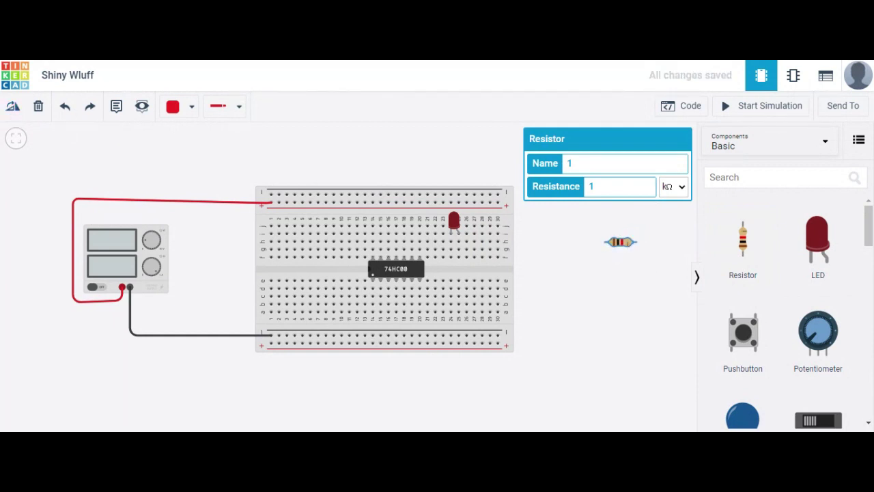
Step: Position the 1 kΩ resistor beside the LED and drop a slide switch on the breadboard
left_click(593, 187)
left_click(599, 241)
left_click_drag(626, 248, 471, 244)
left_click(530, 247)
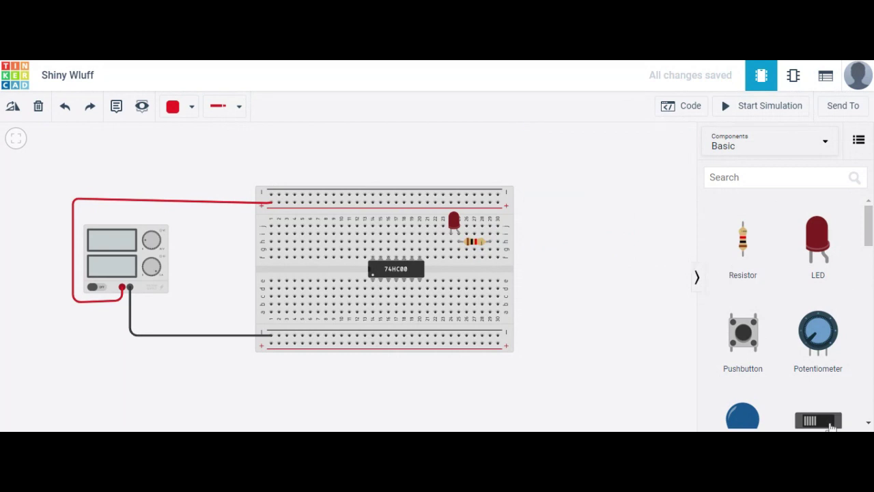
left_click_drag(828, 421, 299, 236)
Step: Settle the first slide switch in the upper-left rows and add a second on the lower-left half
left_click(295, 234)
left_click(296, 225)
left_click(295, 228)
left_click(299, 236)
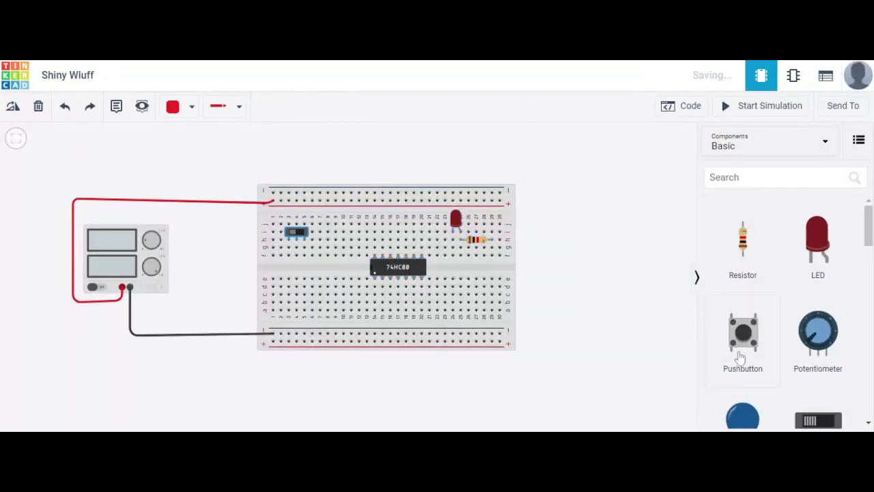
left_click_drag(834, 425, 335, 304)
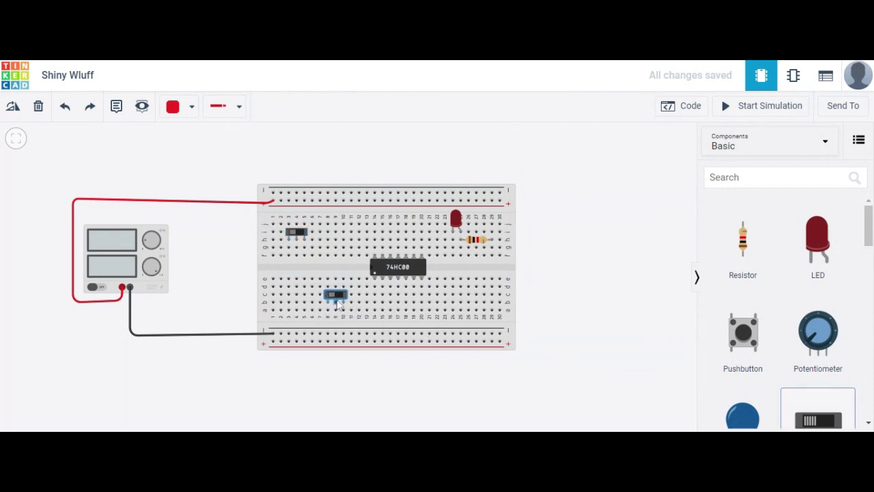
left_click(600, 291)
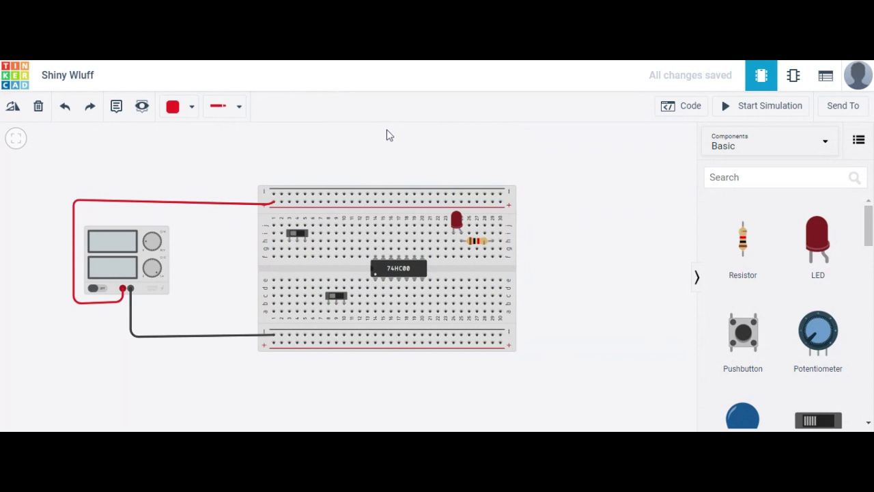
Step: Draw red jumpers from the top positive rail to the chip's power column, upper switch and lower switch
left_click(376, 199)
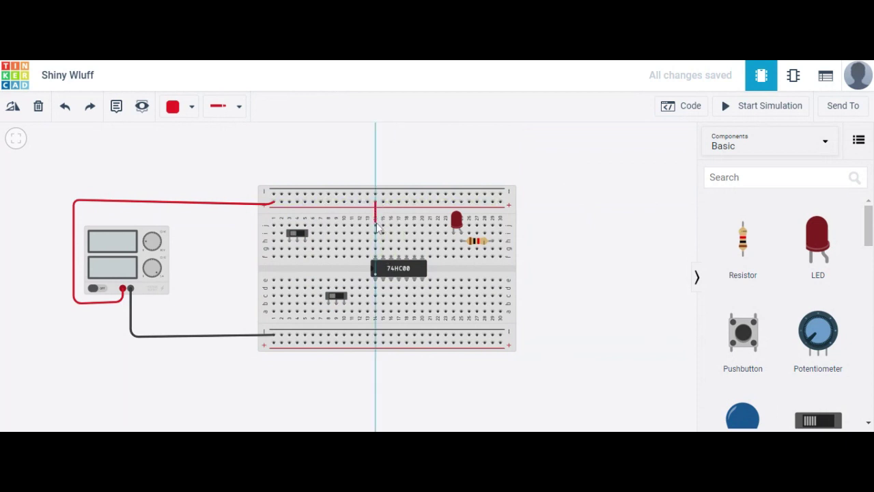
left_click(375, 225)
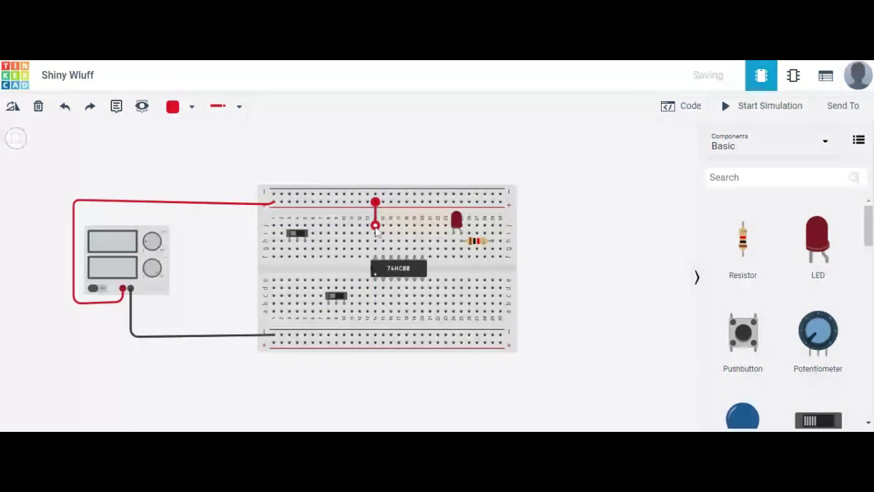
left_click(392, 168)
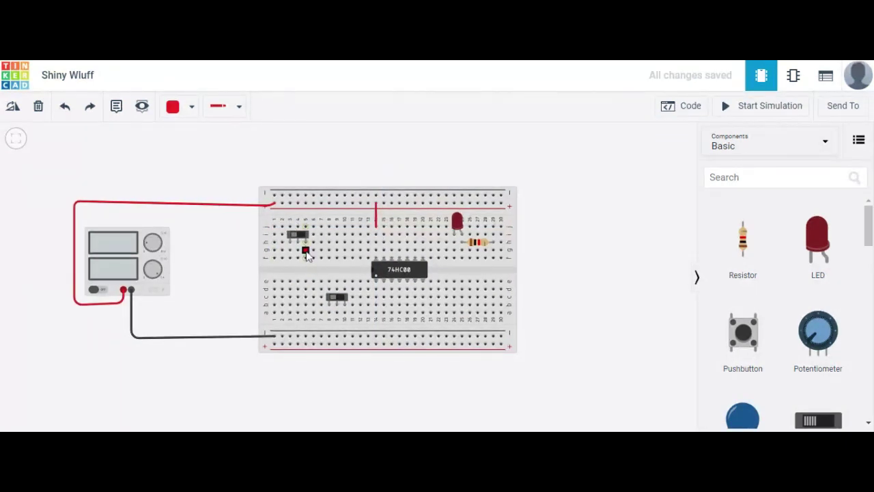
left_click(290, 204)
left_click(289, 227)
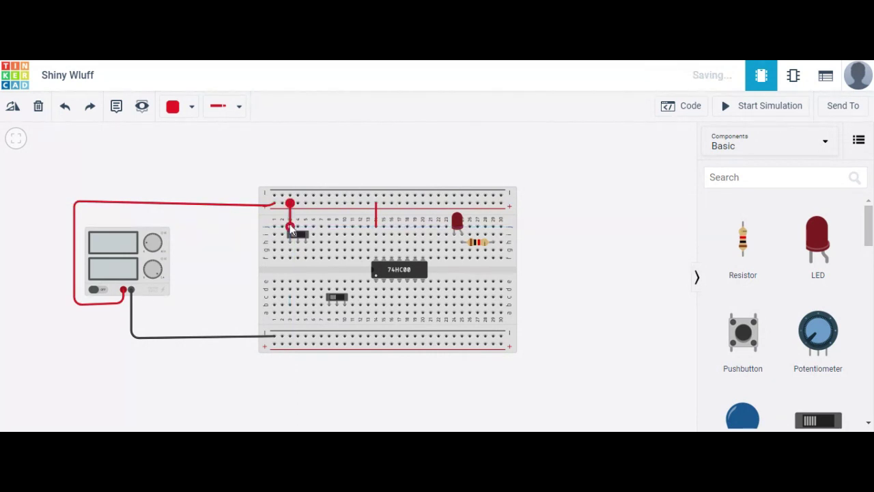
left_click(329, 204)
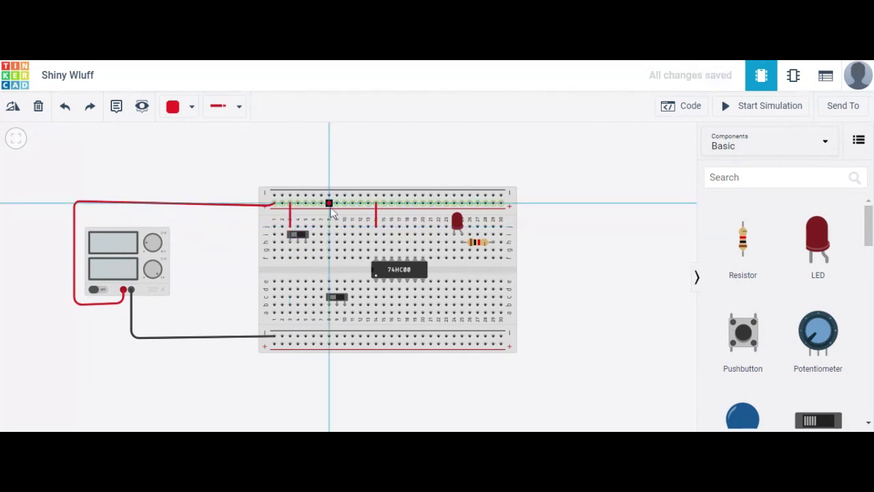
left_click(328, 281)
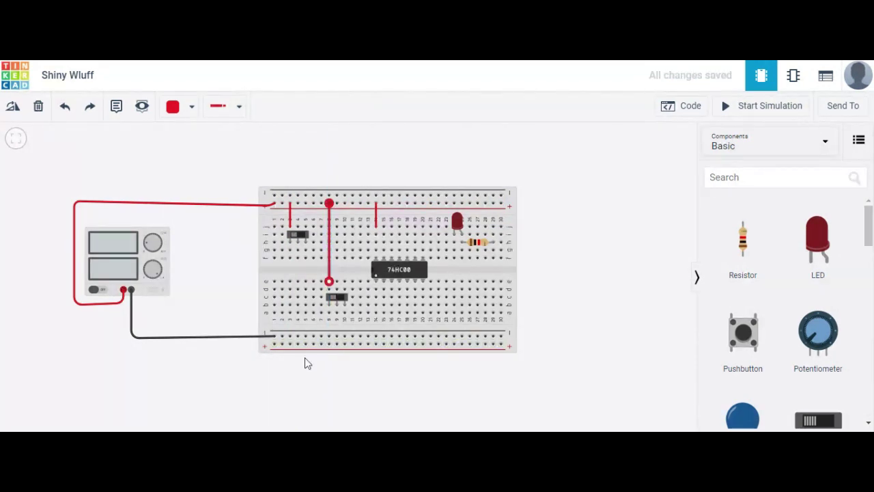
left_click(365, 357)
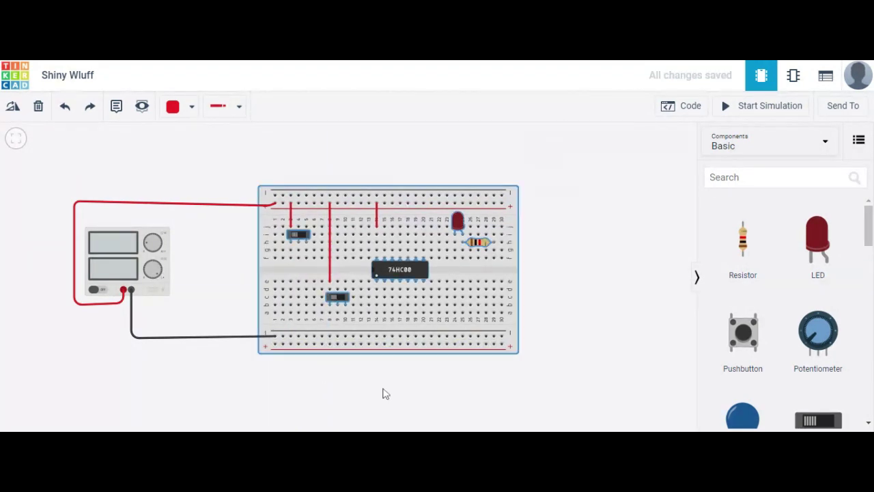
Step: Switch to black wires and ground the chip's right end and the LED's column to the bottom rail
left_click(185, 109)
left_click(201, 152)
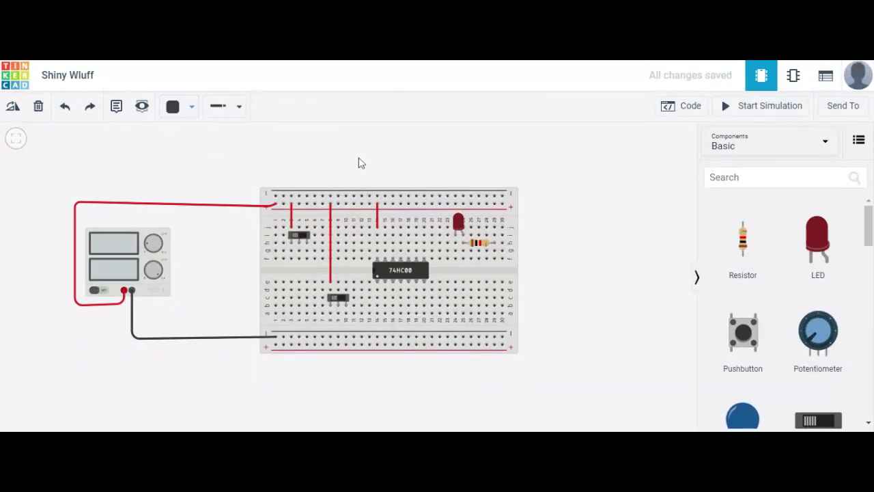
left_click(424, 315)
left_click(423, 336)
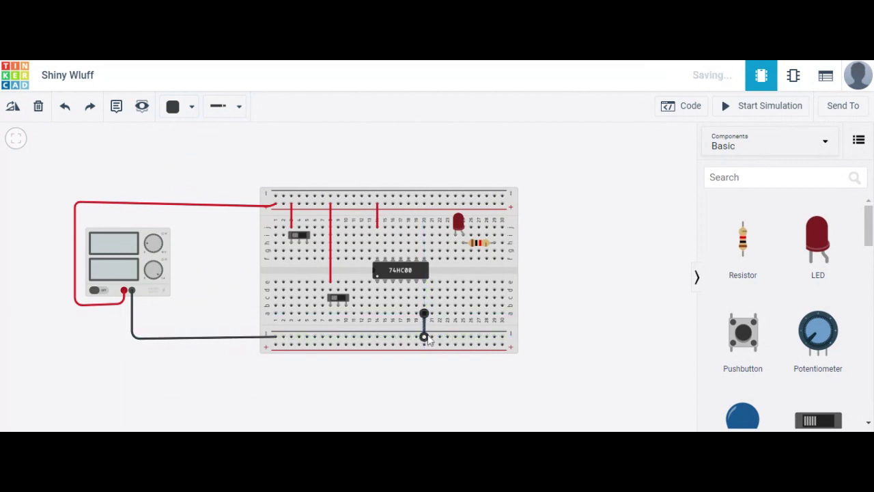
left_click(458, 242)
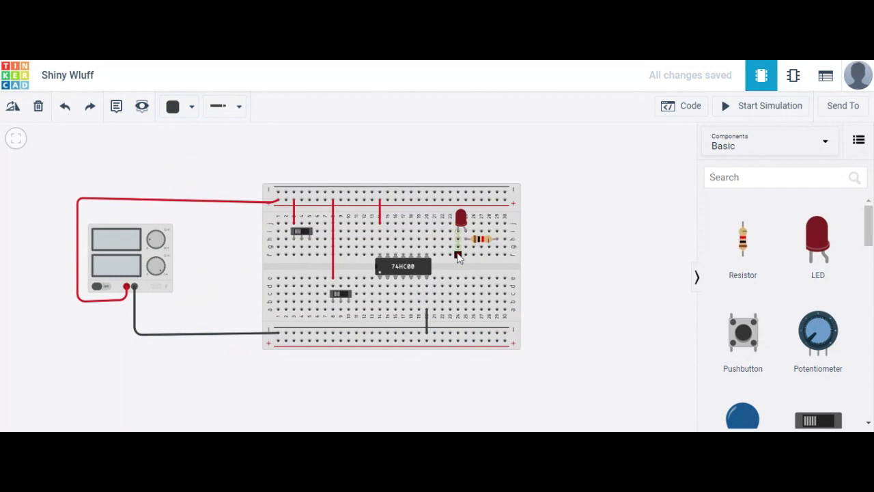
left_click(458, 331)
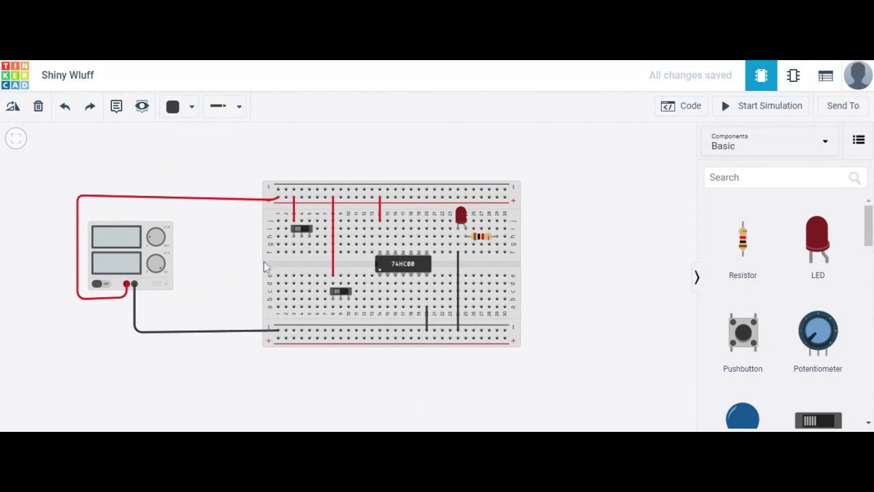
Step: Ground both slide switches to the bottom rail and start a wire from the upper switch toward the chip
left_click(294, 237)
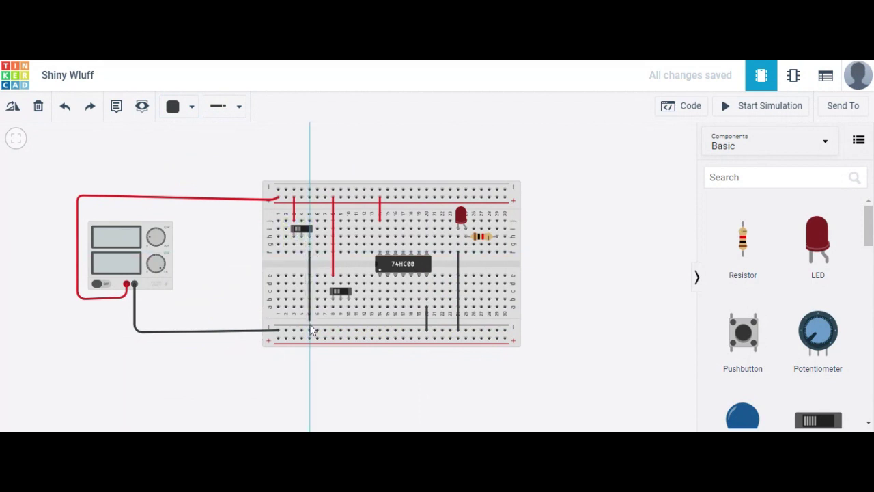
left_click(310, 331)
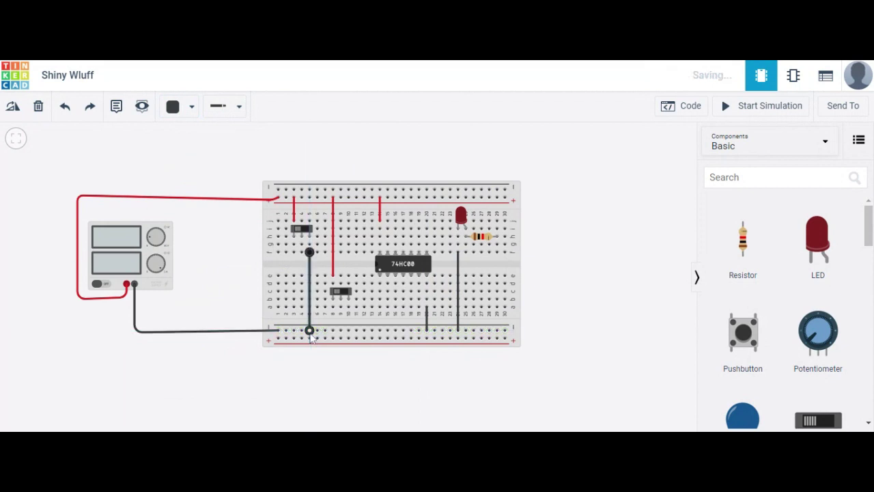
left_click(349, 309)
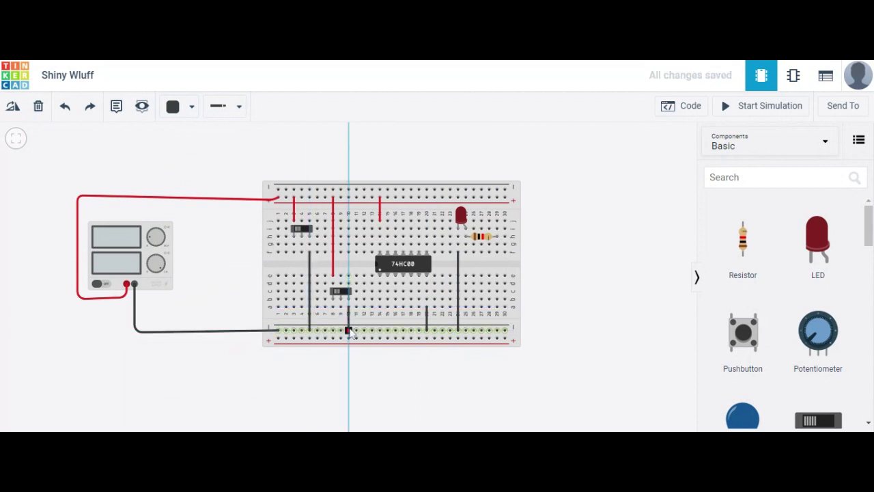
left_click(349, 332)
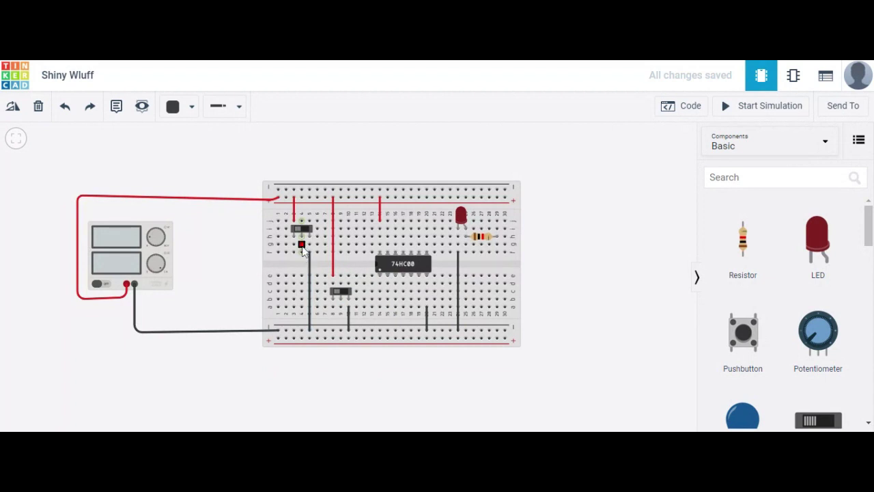
left_click(301, 248)
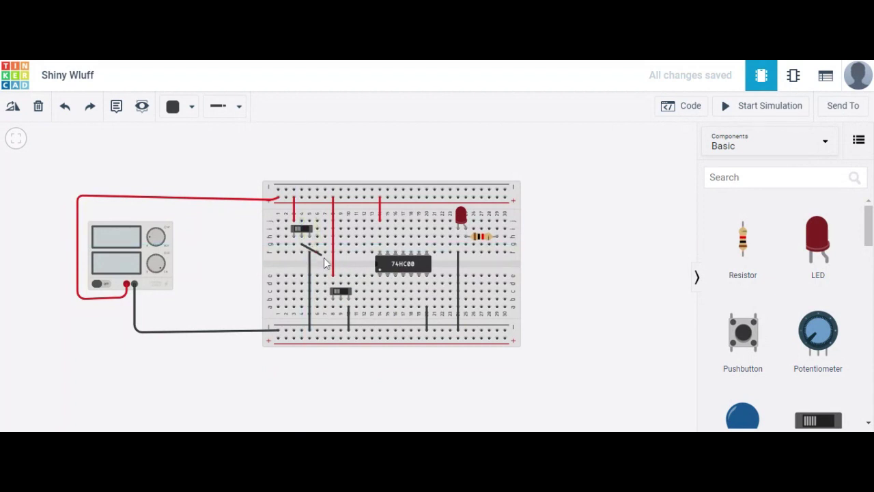
Step: Finish the upper switch's wire on chip pin 1A and make it green
left_click(380, 292)
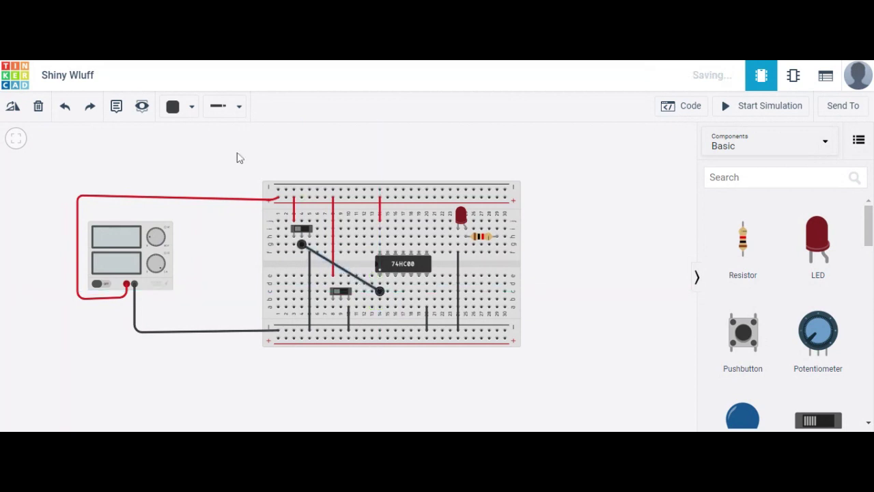
left_click(189, 108)
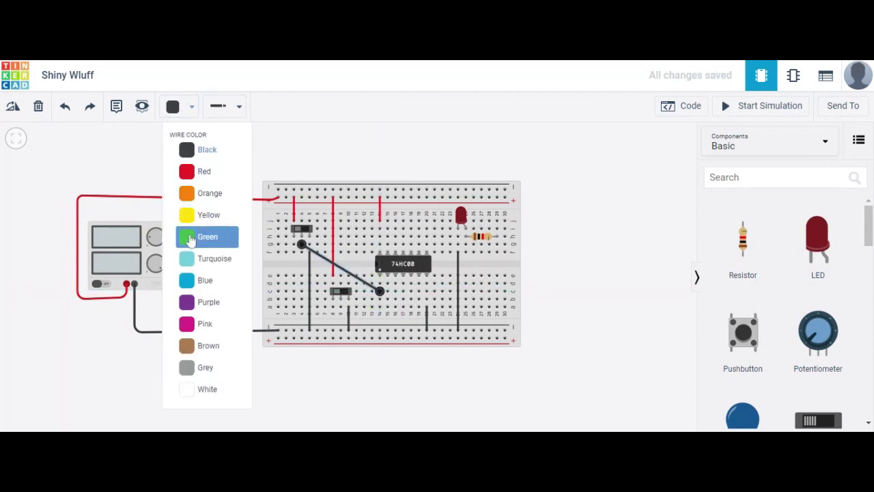
left_click(192, 236)
left_click(383, 371)
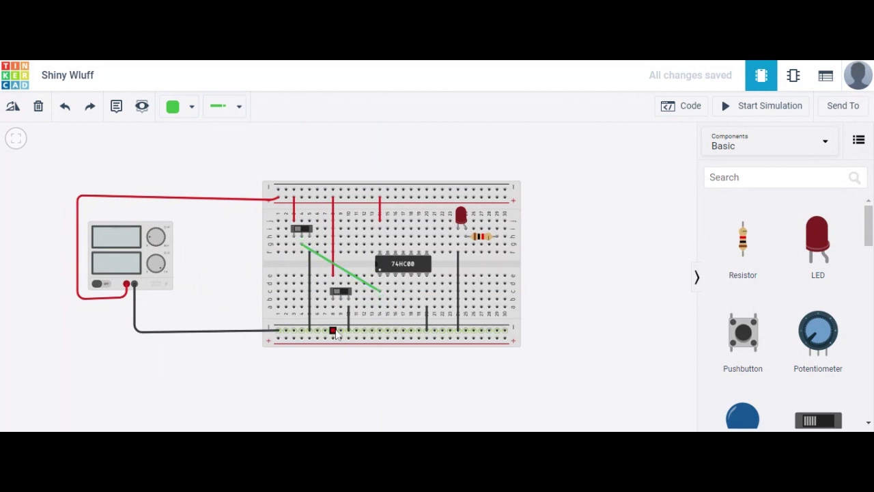
Step: Wire the lower switch's column to the neighbouring chip input 1B
left_click(341, 307)
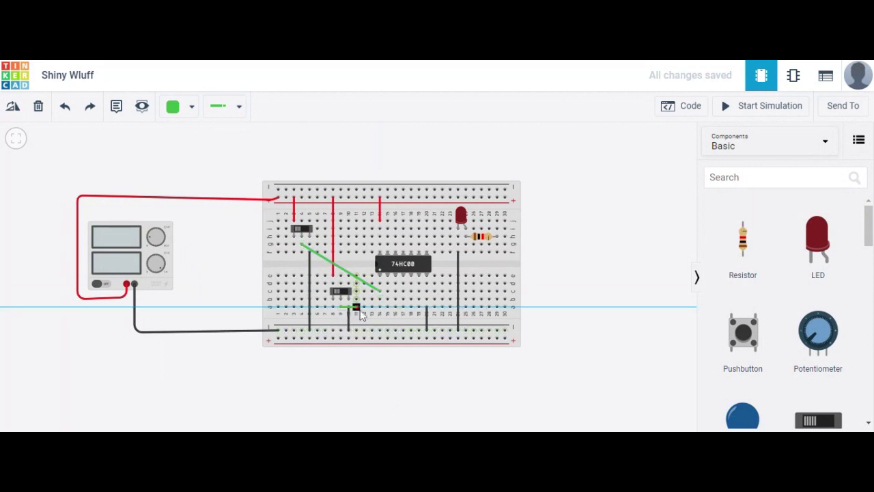
left_click(387, 308)
left_click(397, 387)
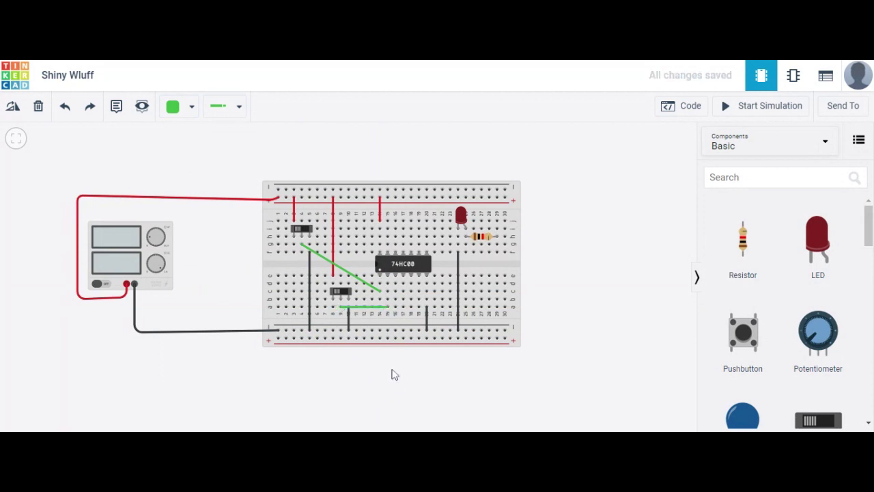
Step: Cancel a stray unfinished wire and begin a new wire at the chip's output pin
left_click(387, 300)
left_click(457, 273)
key("Escape")
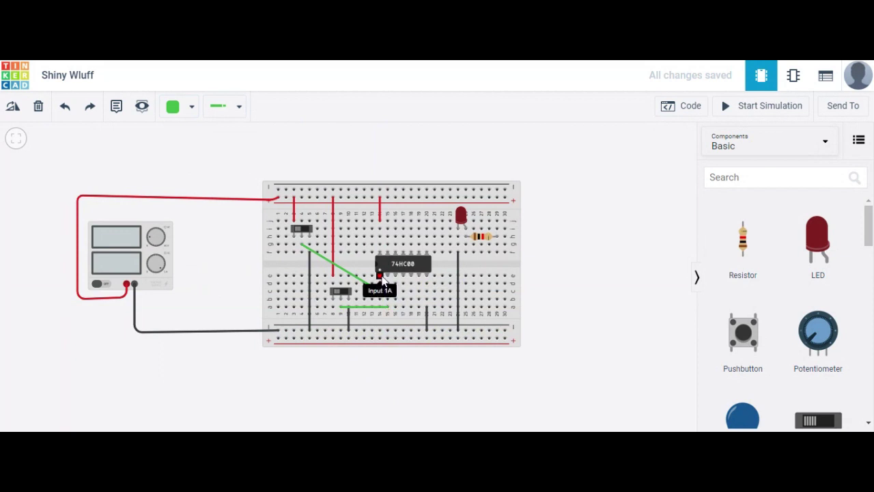
left_click(396, 276)
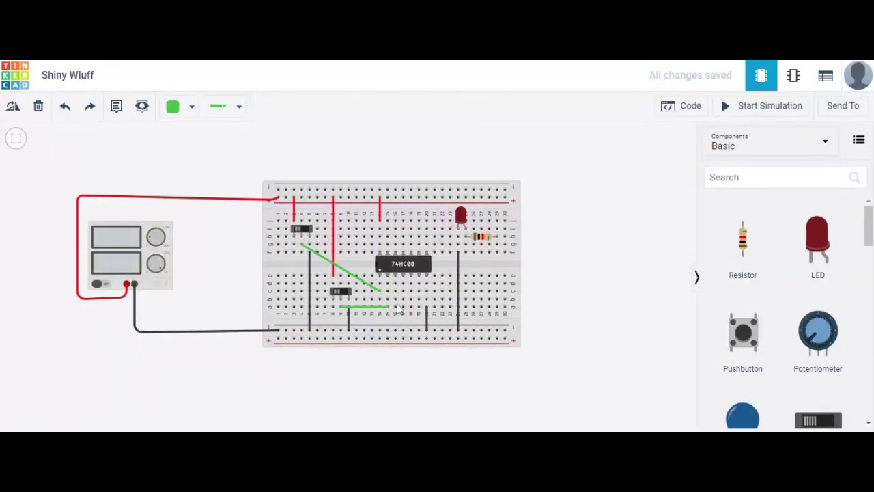
Step: Link the chip output to the resistor's column and the upper switch's Terminal 1 to the top power rail
left_click(498, 253)
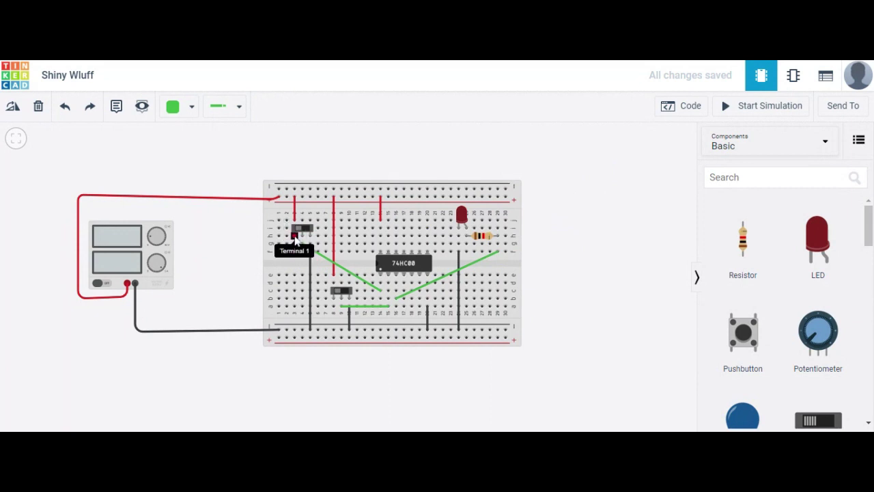
left_click(297, 235)
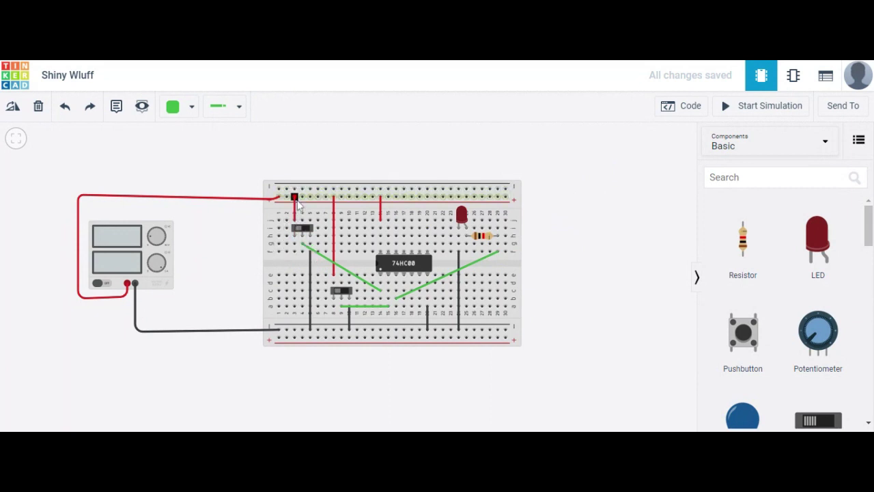
left_click(295, 198)
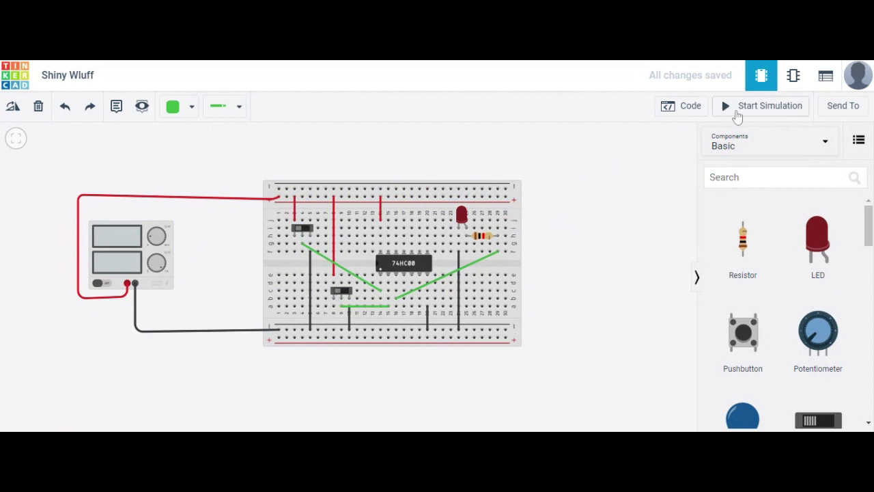
Step: Run the simulation and toggle the upper and lower slide switches to test the LED output
left_click(729, 108)
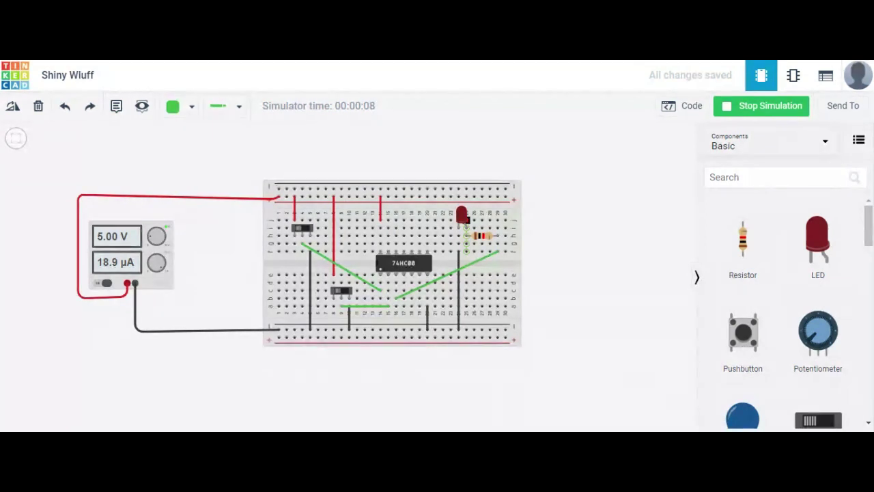
left_click(312, 231)
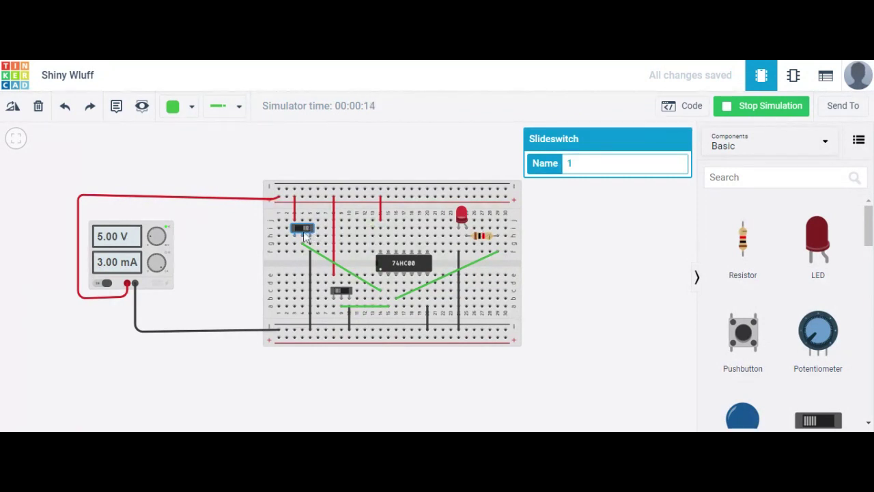
left_click(346, 292)
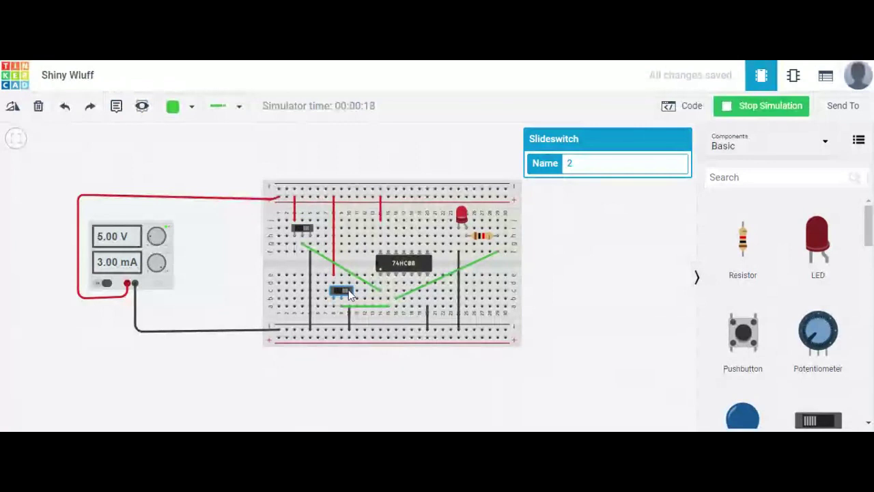
left_click(303, 230)
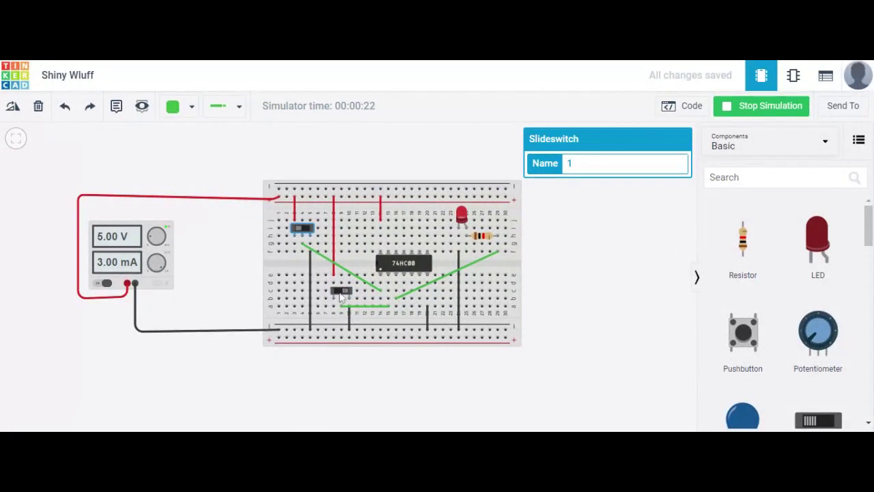
left_click(640, 285)
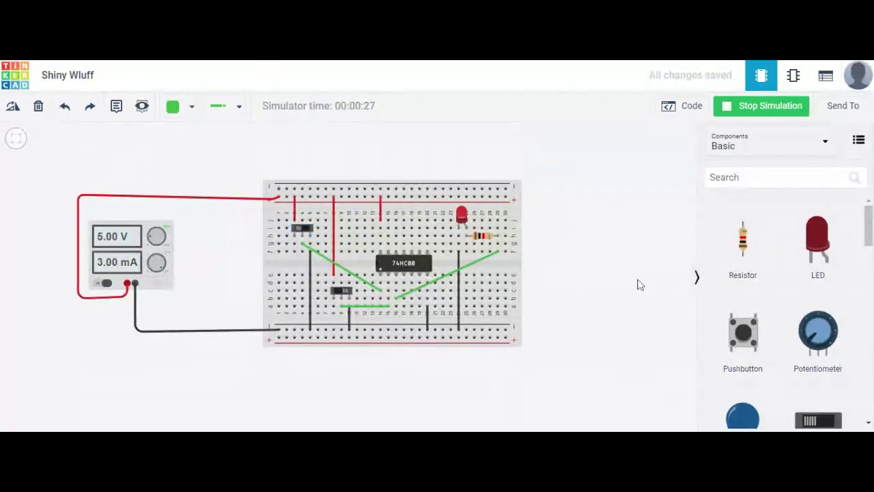